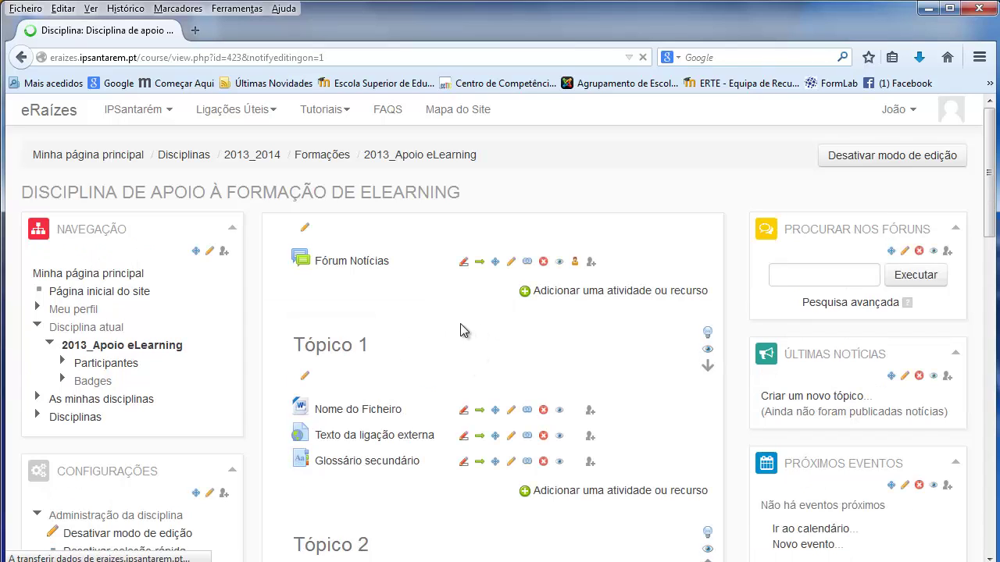
- Add a Fórum activity to the general section above Tópico 1
{"action": "left_click", "coordinate": [574, 293]}
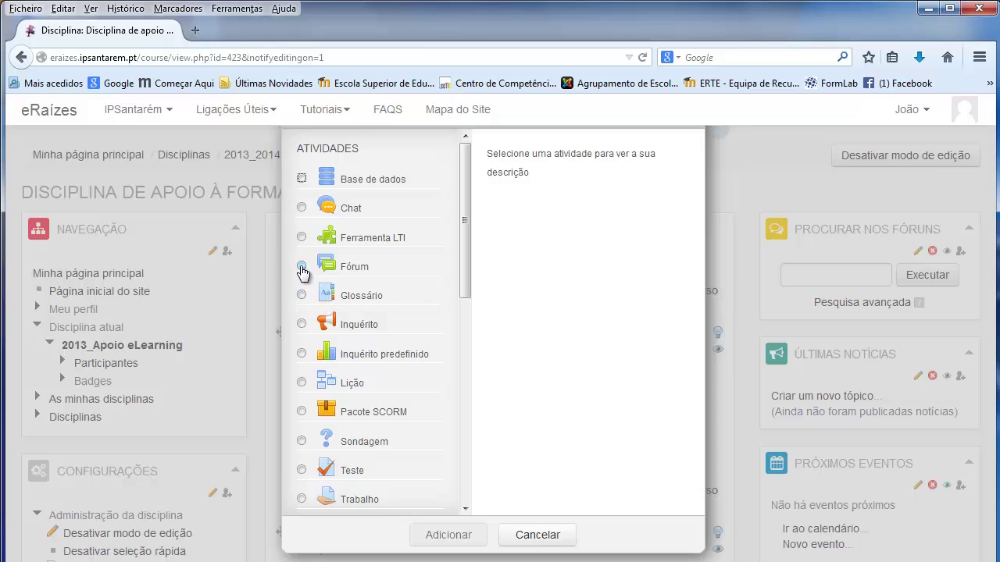
{"action": "left_click", "coordinate": [301, 267]}
{"action": "left_click", "coordinate": [457, 538]}
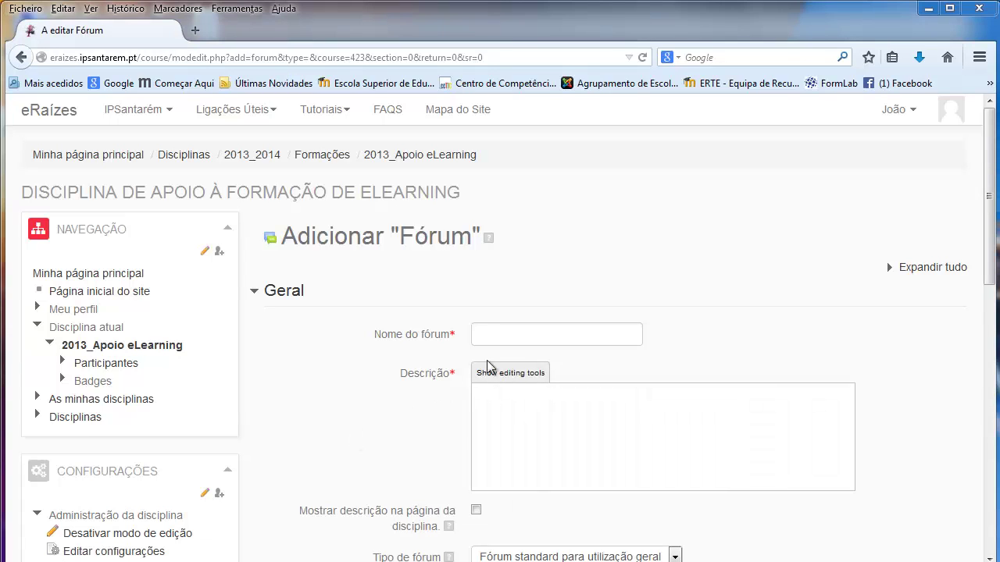
- Name the forum "Eu Chamo-me..." and enter the description "Apresente-se aqui. Os colegas estão desejosos de o conhecerem!"
{"action": "left_click", "coordinate": [499, 336]}
{"action": "type", "text": "Eu Chamo-me..."}
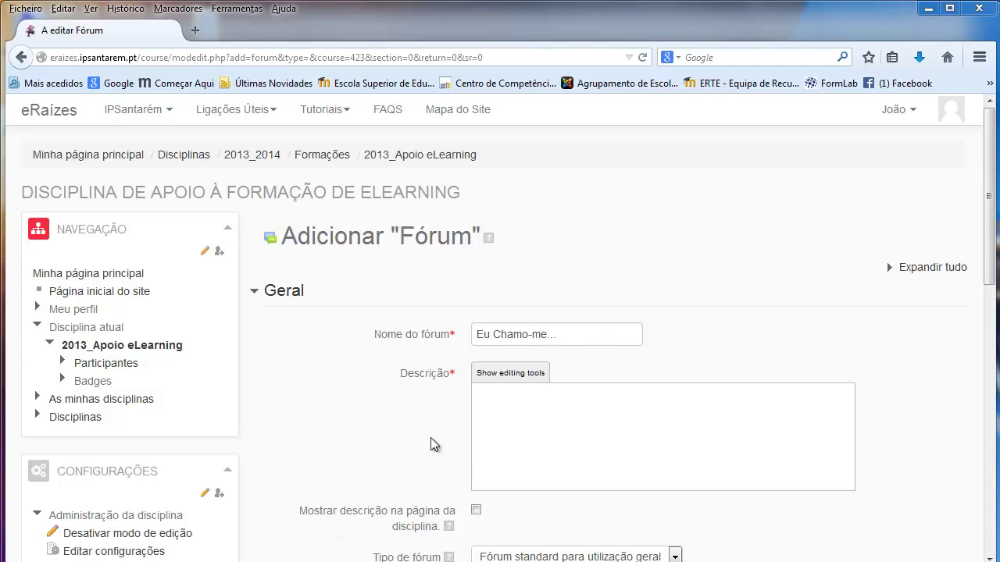
{"action": "left_click", "coordinate": [544, 417]}
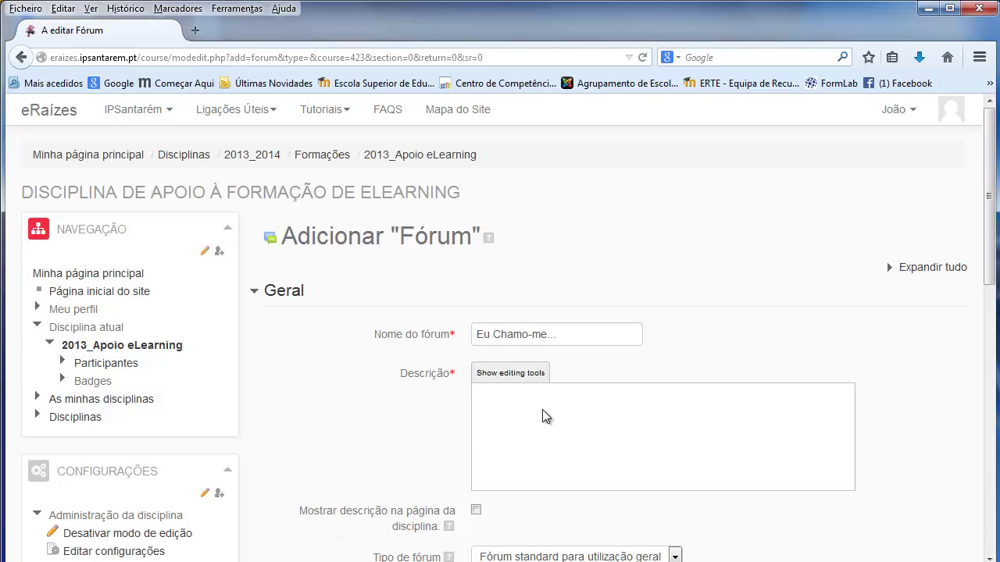
{"action": "type", "text": "Apresente-se aqui. Os colegas estão desejosos de o conhecerem!"}
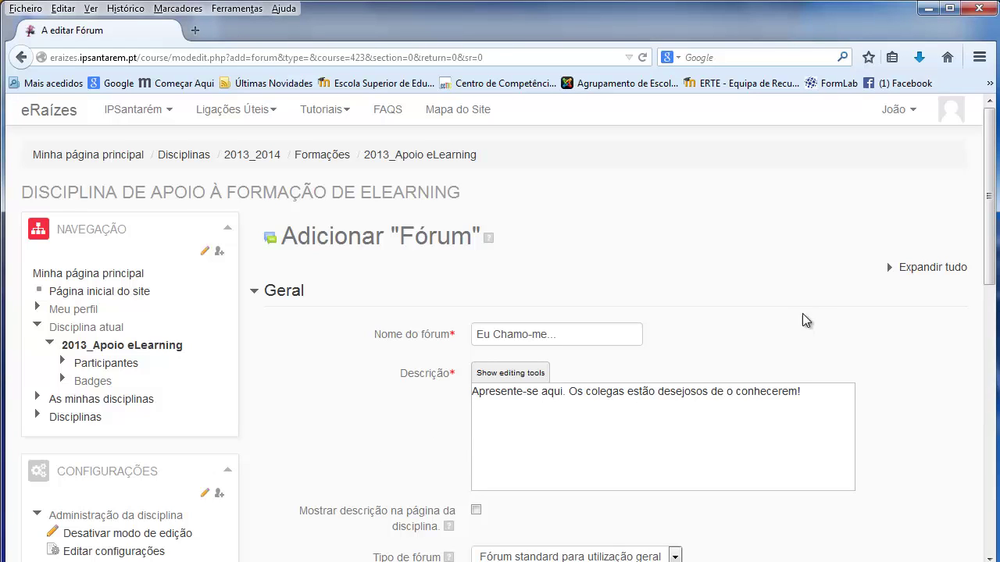
- Expand all sections of the forum form and review the available forum types and maximum attachment sizes
{"action": "left_click", "coordinate": [892, 272]}
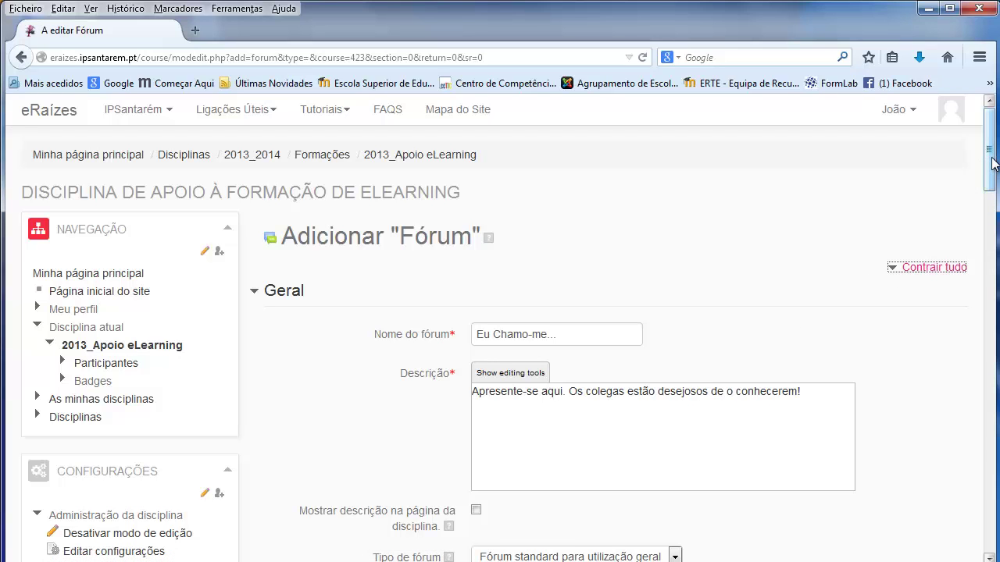
{"action": "left_click_drag", "start_coordinate": [993, 162], "coordinate": [989, 204]}
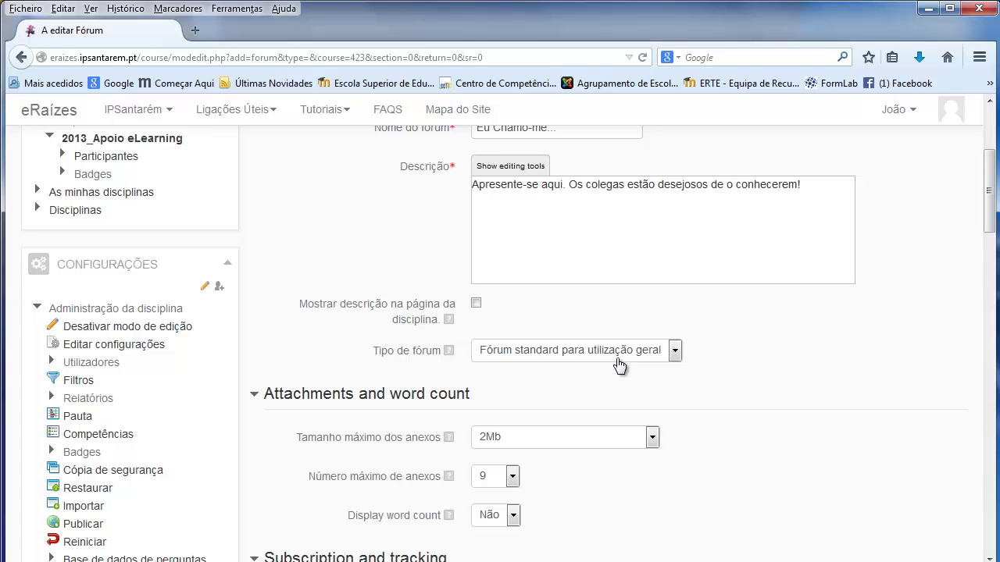
{"action": "left_click", "coordinate": [676, 352]}
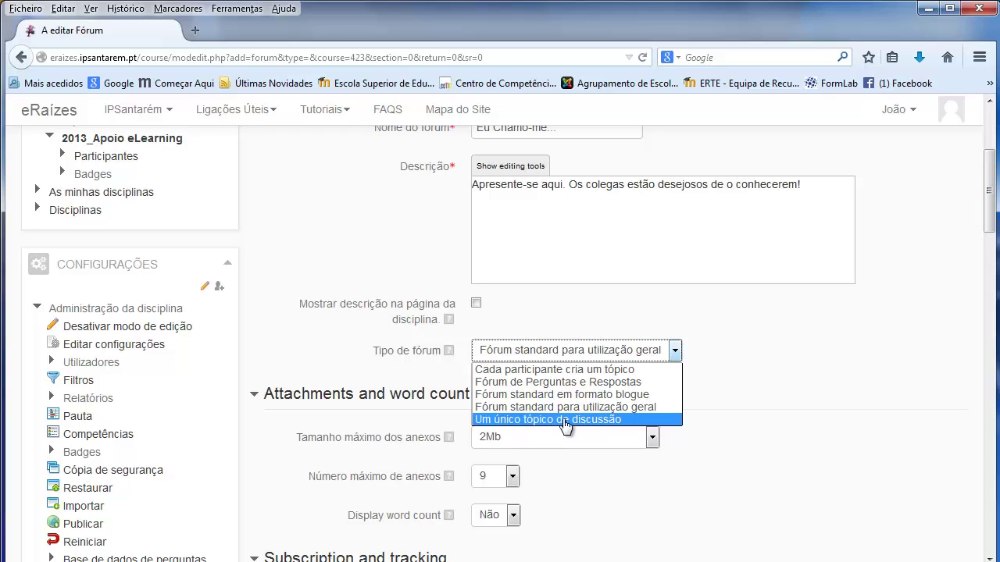
{"action": "left_click", "coordinate": [843, 424]}
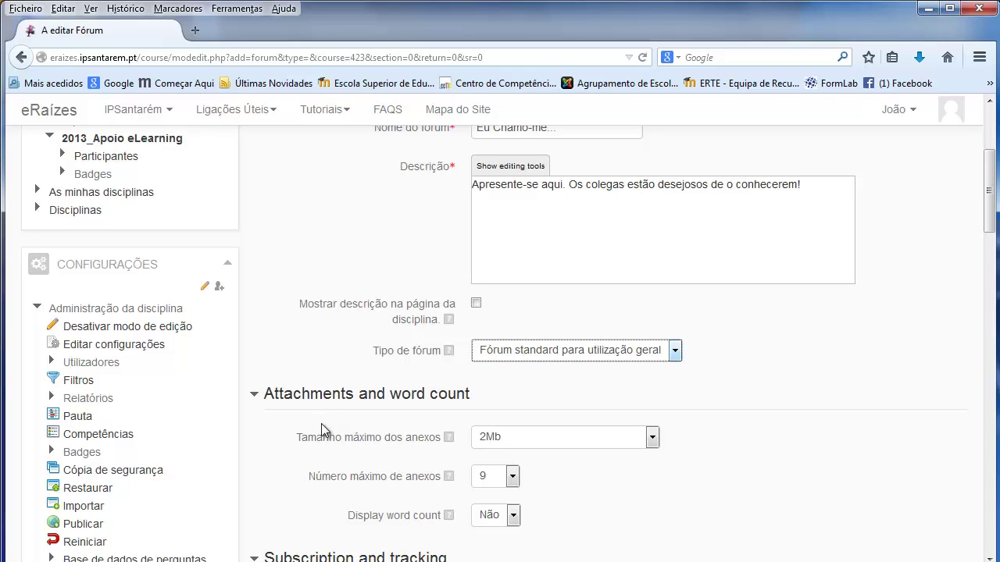
{"action": "left_click", "coordinate": [541, 438]}
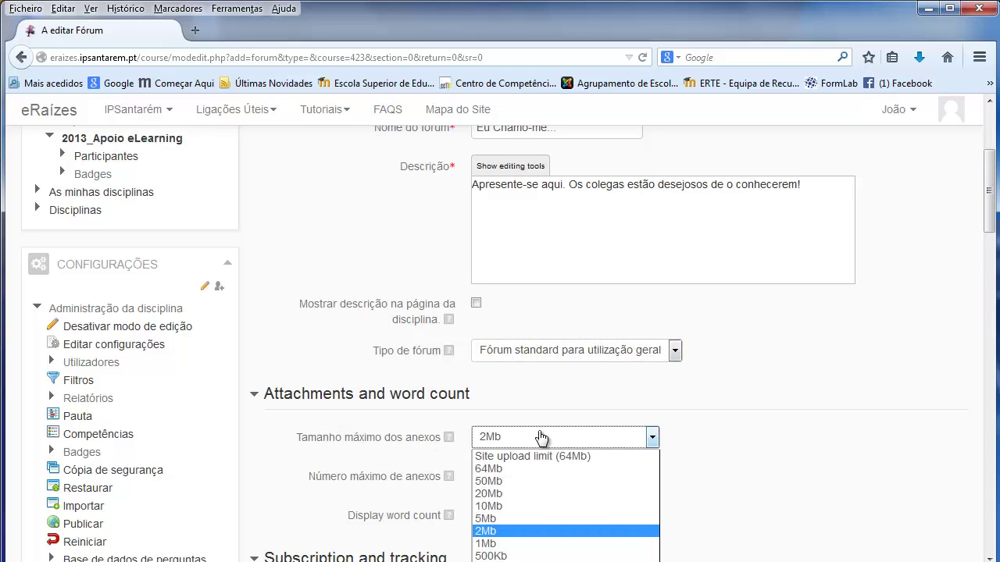
{"action": "left_click", "coordinate": [542, 437]}
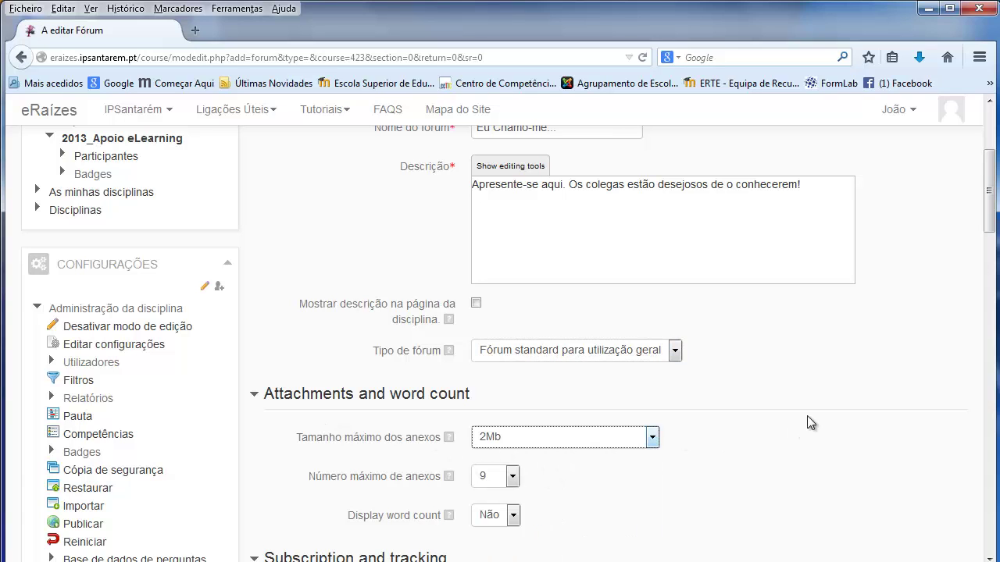
- Set the forum's subscription mode to "Subscrição opcional (ativa no início)"
{"action": "left_click_drag", "start_coordinate": [990, 209], "coordinate": [989, 248]}
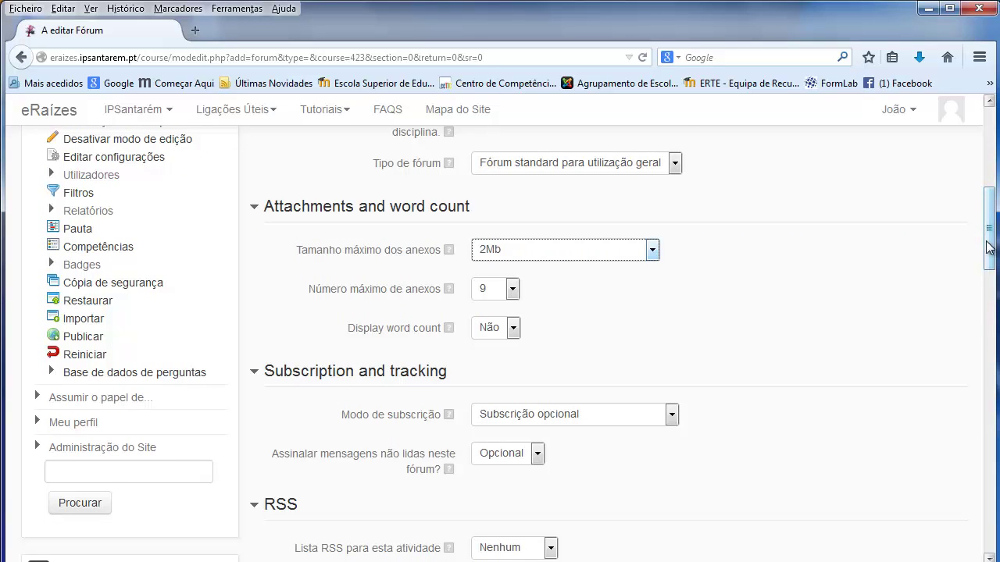
{"action": "left_click_drag", "start_coordinate": [987, 247], "coordinate": [986, 283]}
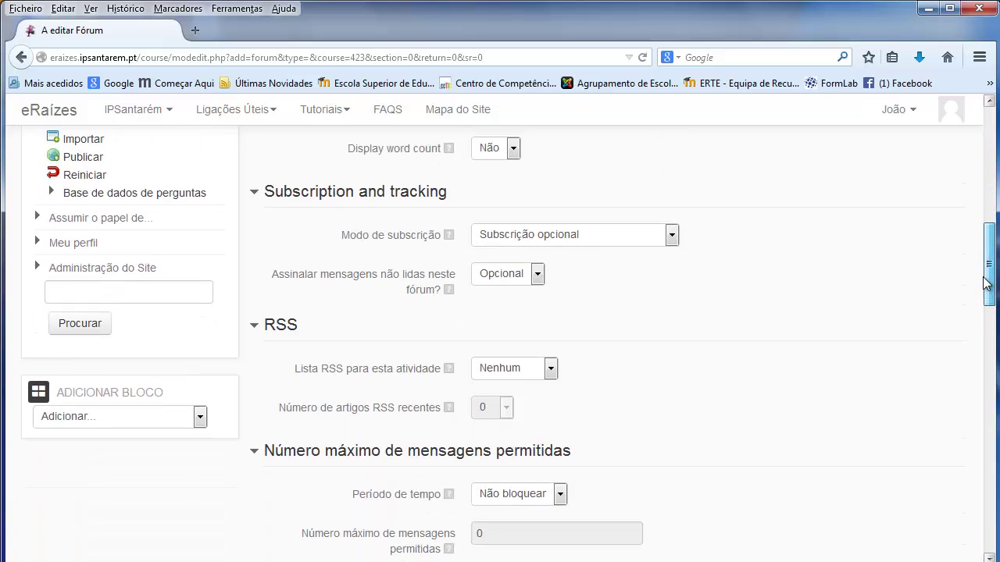
{"action": "left_click", "coordinate": [594, 248]}
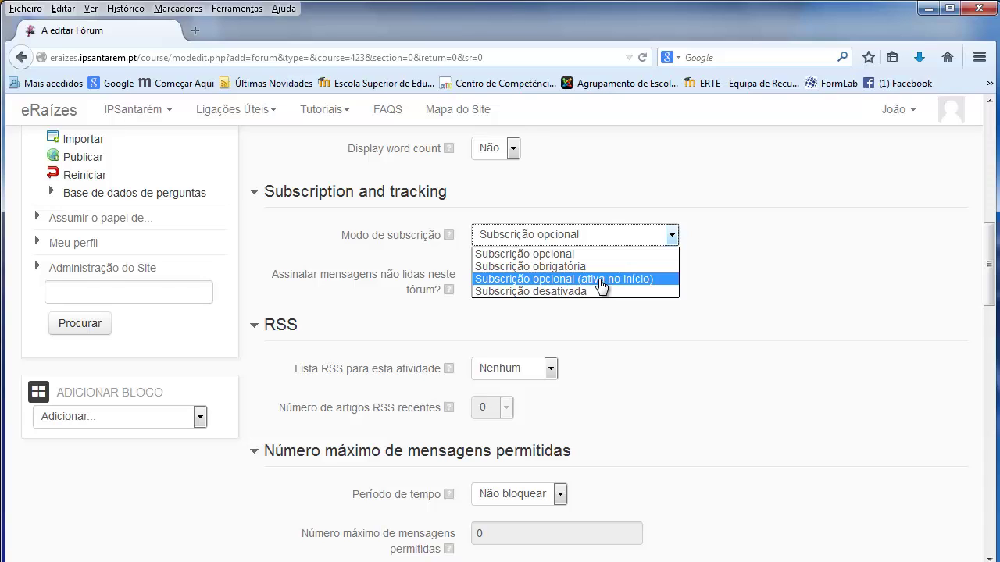
{"action": "left_click", "coordinate": [601, 286]}
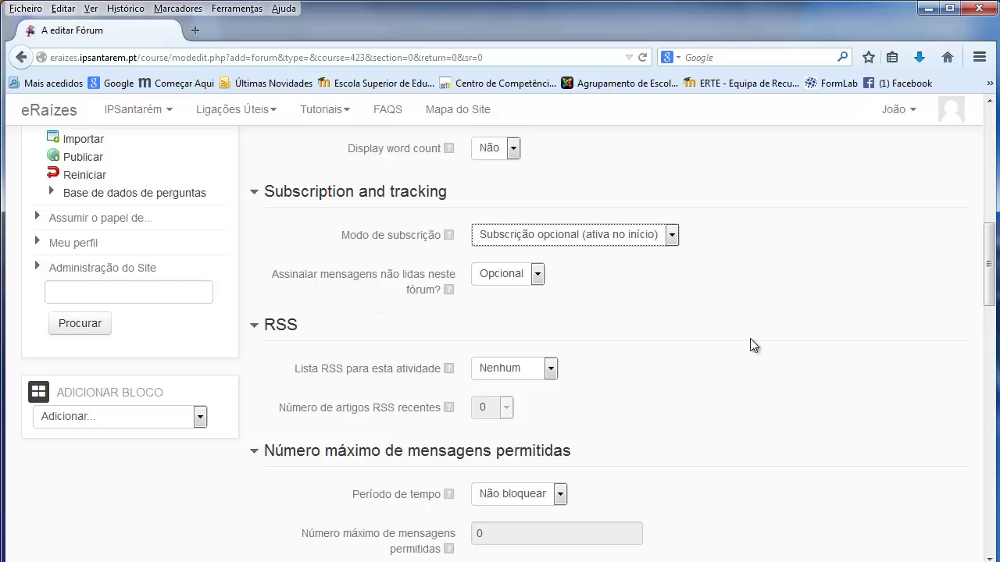
- Review the remaining forum settings, from RSS and message limits to ratings and access conditions, and recheck the general settings
{"action": "scroll", "coordinate": [750, 339], "scroll_direction": "down", "scroll_amount": 4}
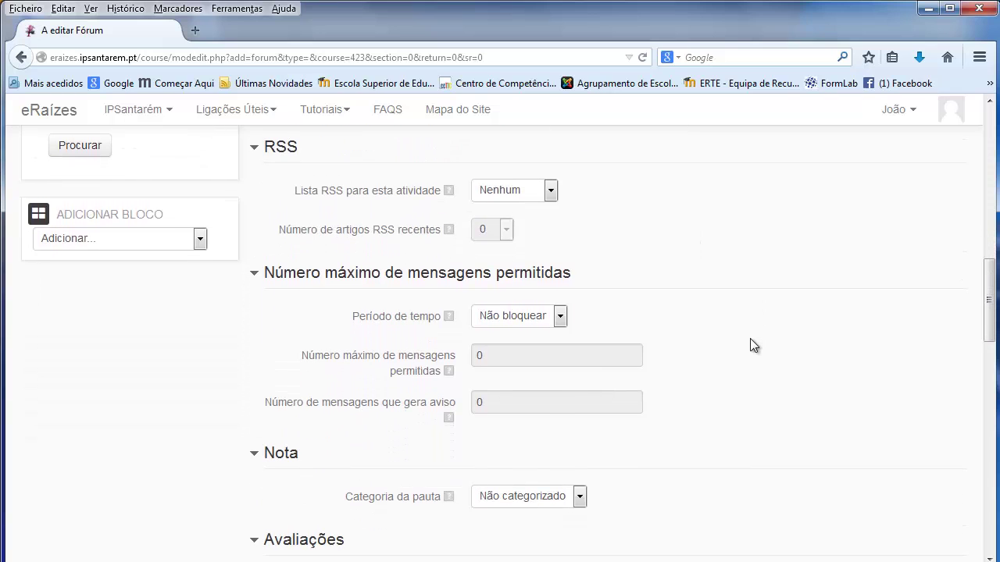
{"action": "scroll", "coordinate": [750, 346], "scroll_direction": "down", "scroll_amount": 2}
{"action": "scroll", "coordinate": [750, 346], "scroll_direction": "down", "scroll_amount": 2}
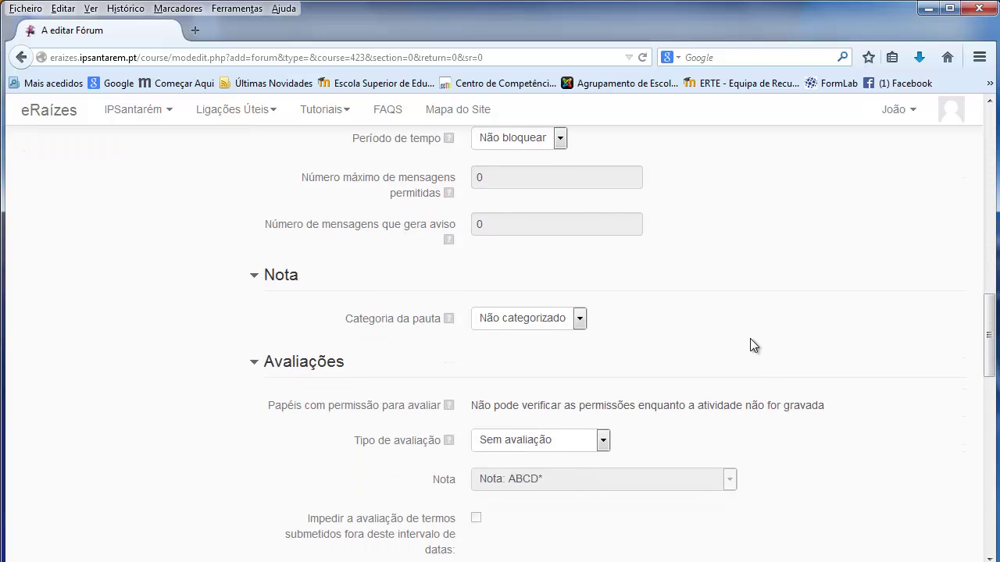
{"action": "scroll", "coordinate": [750, 346], "scroll_direction": "down", "scroll_amount": 2}
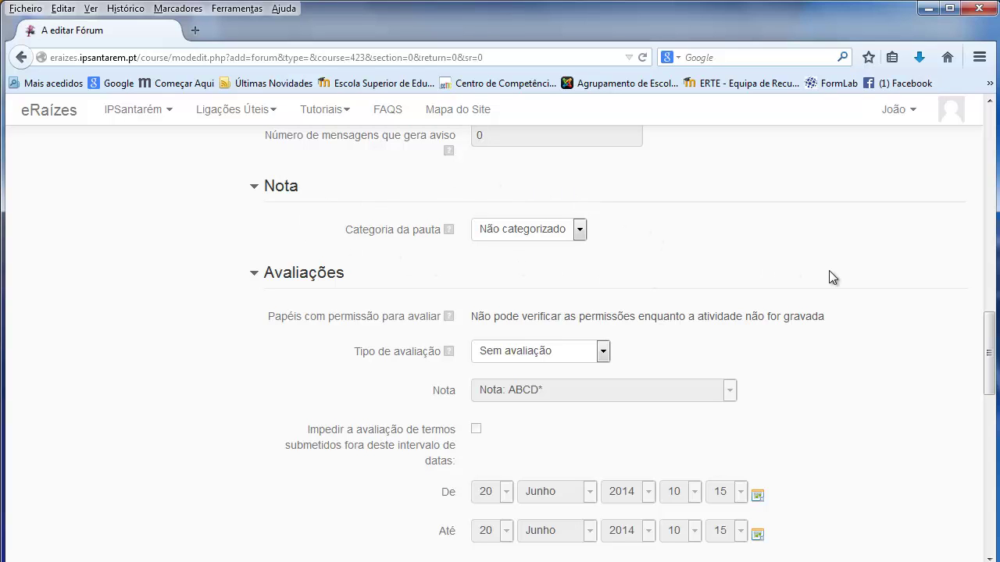
{"action": "scroll", "coordinate": [832, 277], "scroll_direction": "down", "scroll_amount": 4}
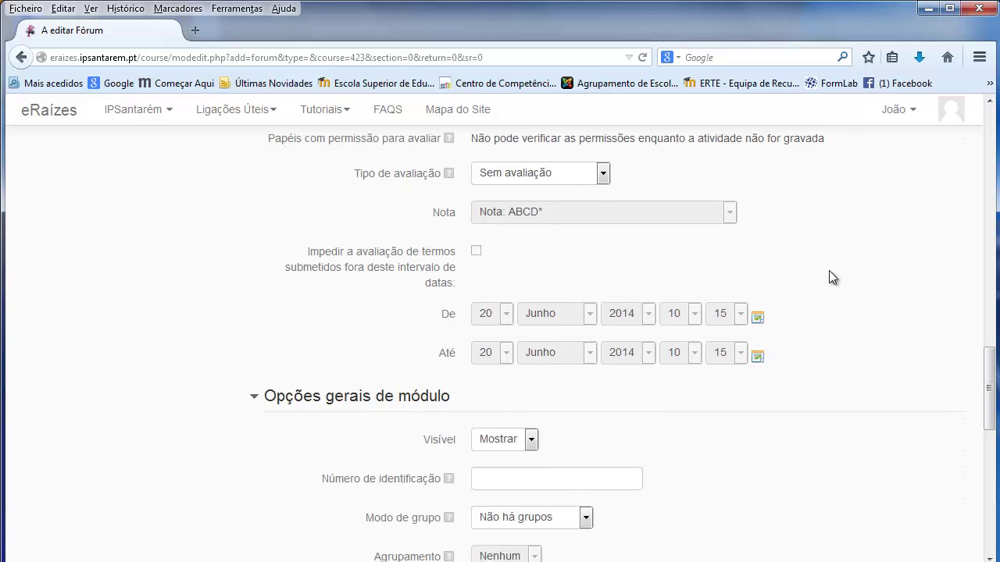
{"action": "scroll", "coordinate": [830, 271], "scroll_direction": "down", "scroll_amount": 7}
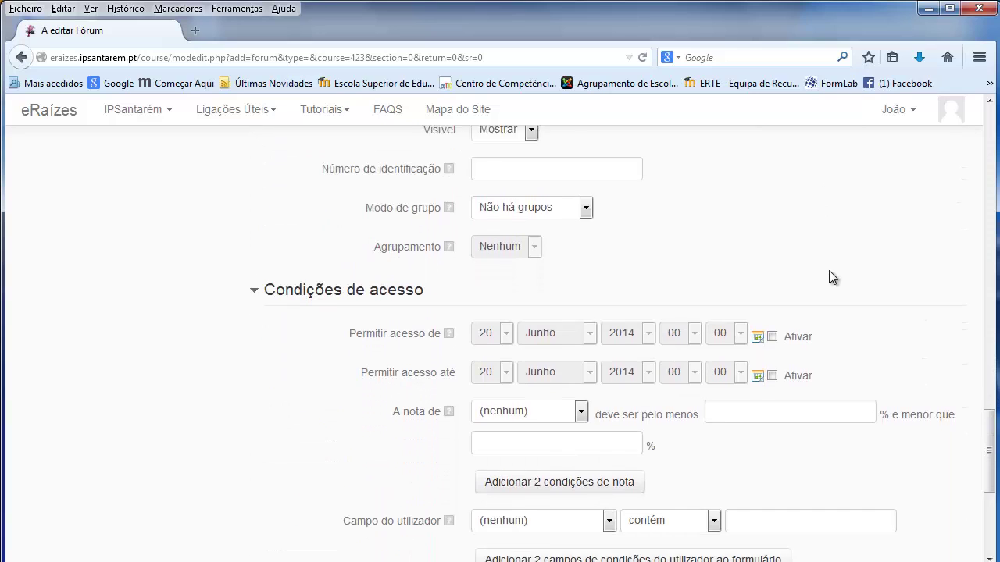
{"action": "scroll", "coordinate": [829, 270], "scroll_direction": "down", "scroll_amount": 3}
{"action": "scroll", "coordinate": [808, 279], "scroll_direction": "down", "scroll_amount": 2}
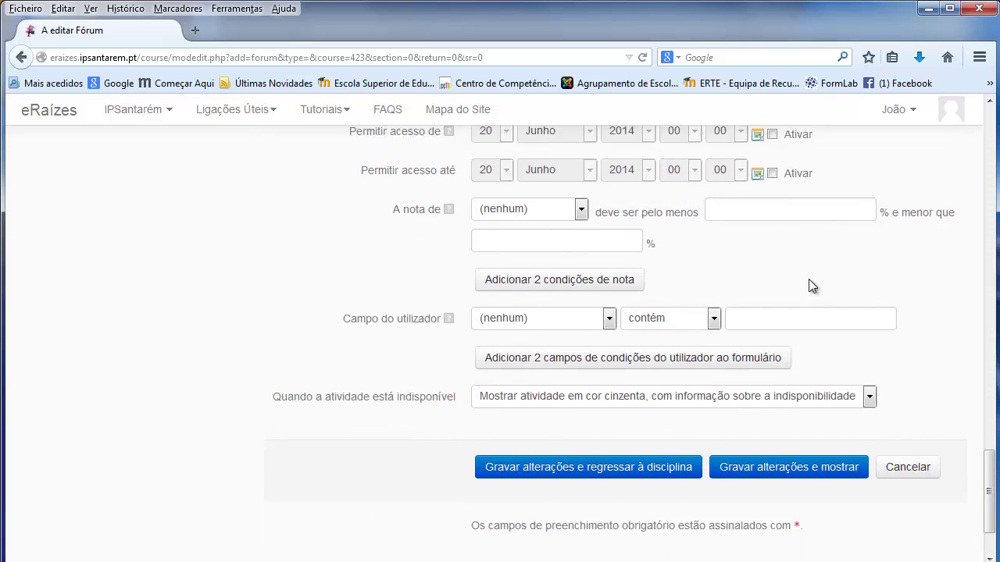
{"action": "scroll", "coordinate": [808, 286], "scroll_direction": "down", "scroll_amount": 1}
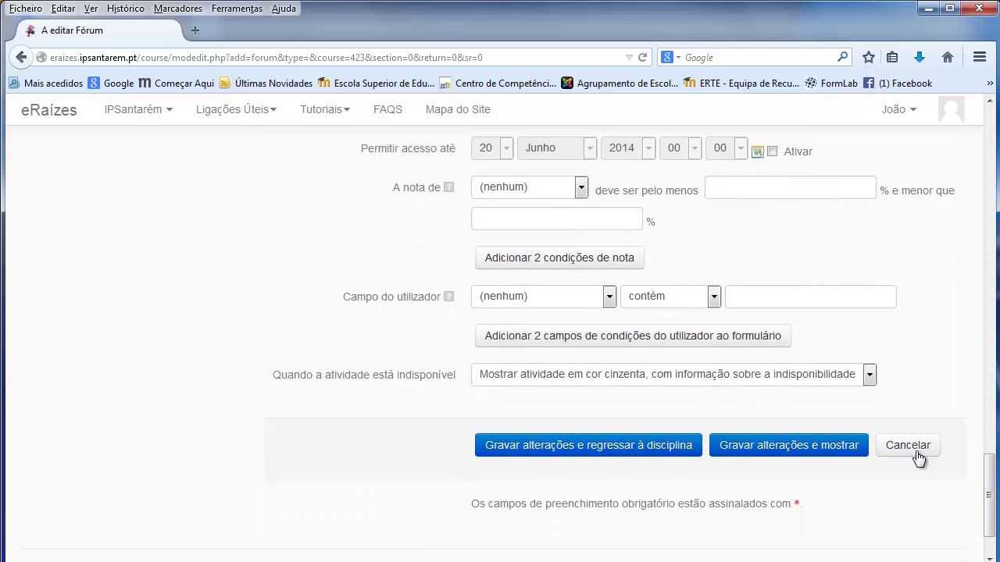
{"action": "left_click_drag", "start_coordinate": [990, 488], "coordinate": [990, 149]}
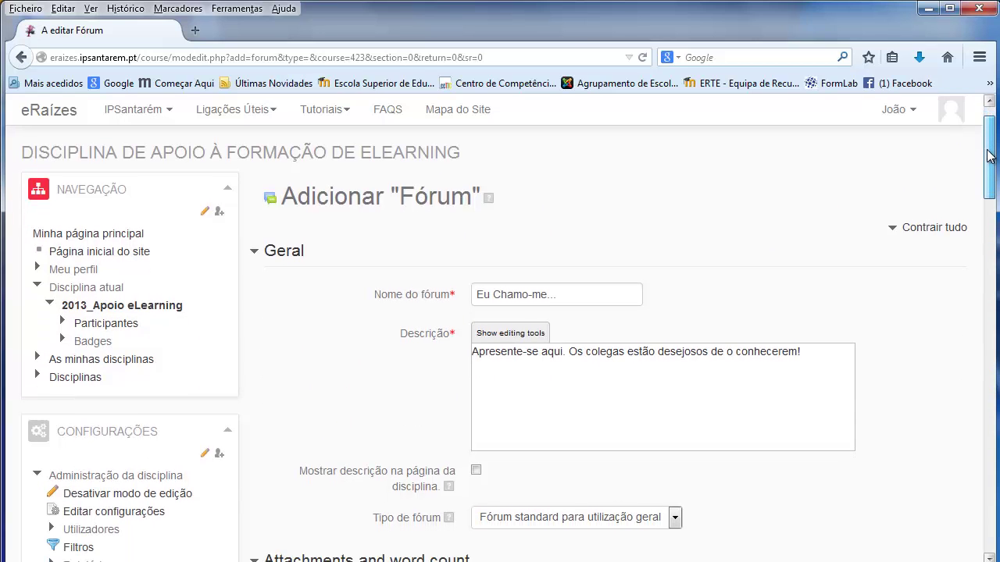
{"action": "left_click_drag", "start_coordinate": [990, 156], "coordinate": [990, 159]}
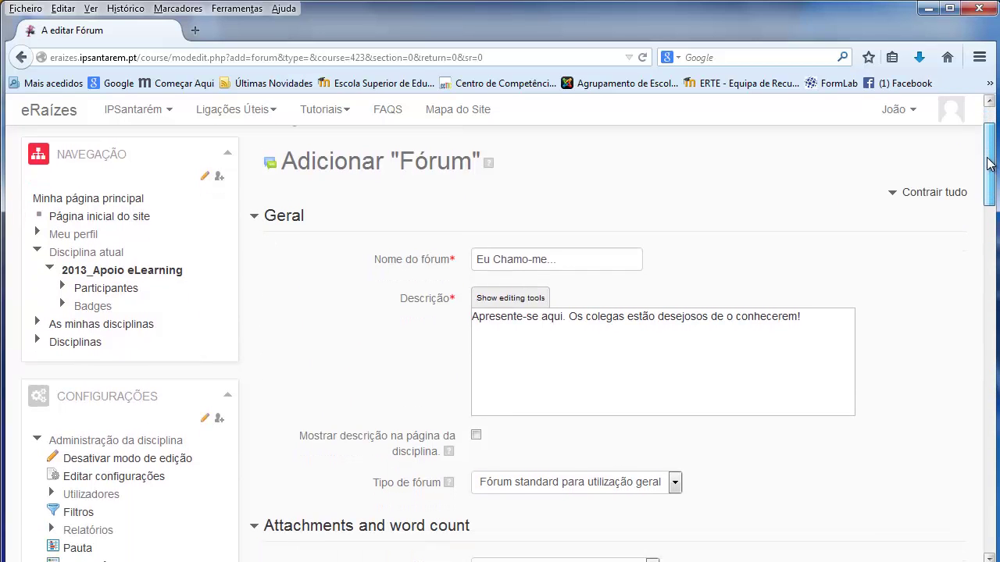
{"action": "scroll", "coordinate": [990, 163], "scroll_direction": "down", "scroll_amount": 2}
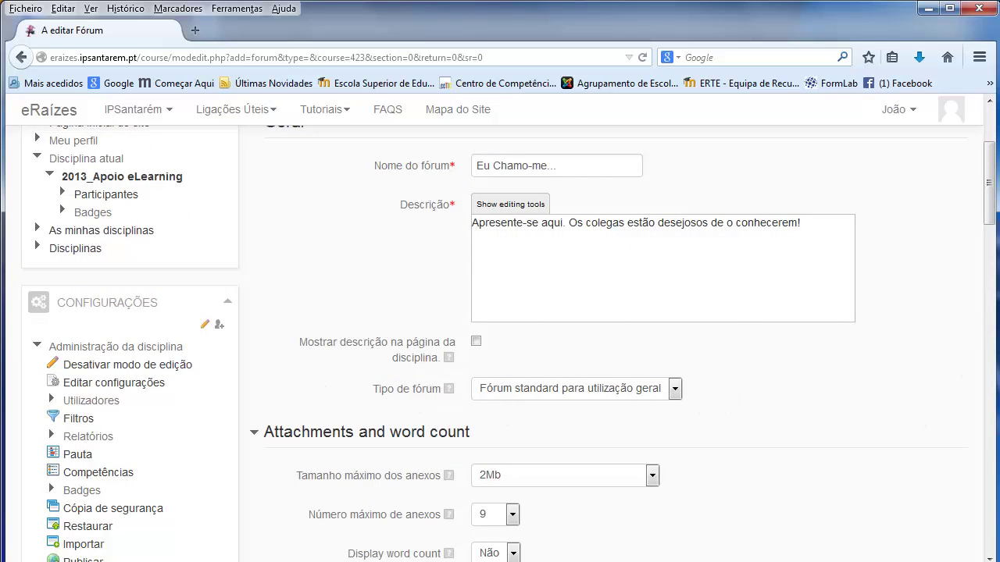
- Save the new forum with its current settings
{"action": "left_click_drag", "start_coordinate": [991, 203], "coordinate": [992, 258]}
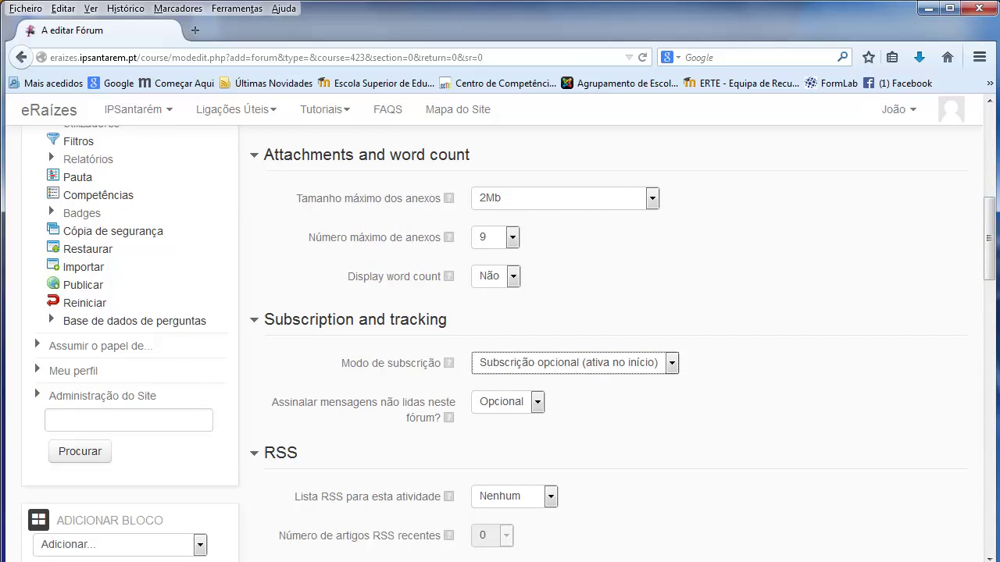
{"action": "left_click_drag", "start_coordinate": [987, 273], "coordinate": [981, 541]}
{"action": "left_click", "coordinate": [640, 377]}
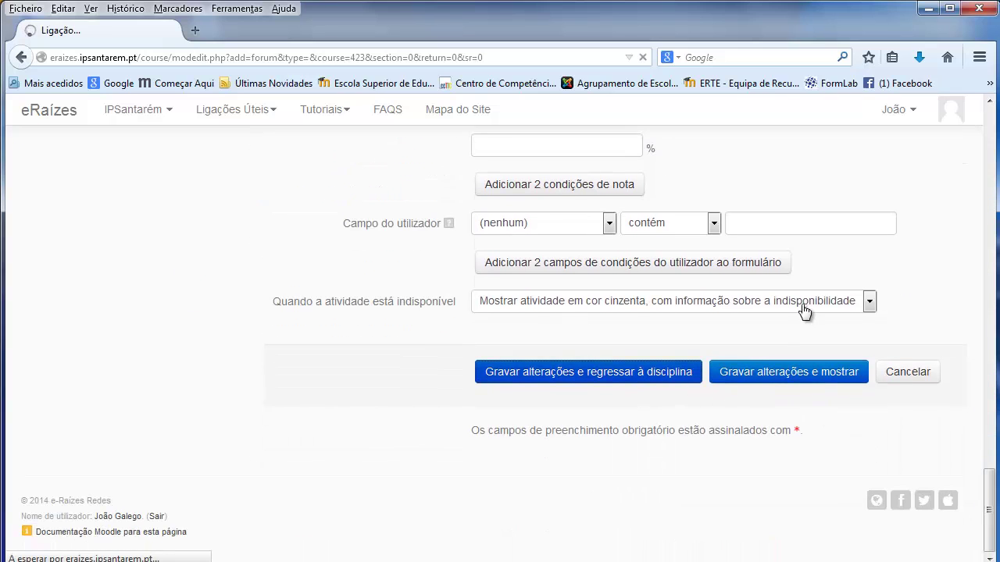